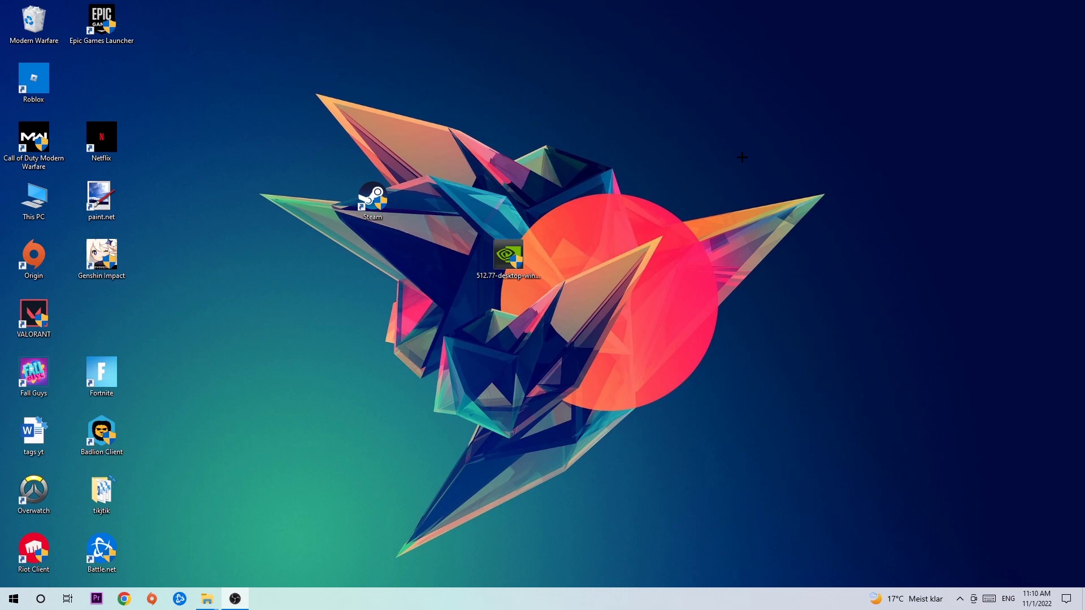
Step: Review running processes in full-screen Task Manager by CPU and GPU usage, leaving OBS Studio running
{"action": "right_click", "coordinate": [471, 606]}
{"action": "left_click", "coordinate": [508, 555]}
{"action": "left_click", "coordinate": [375, 35]}
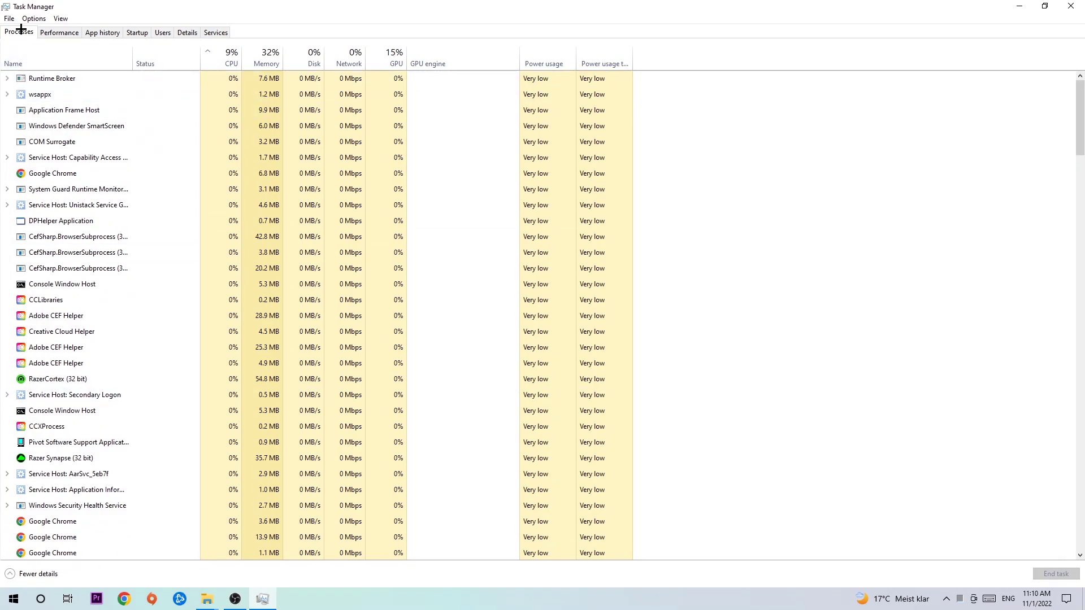
{"action": "left_click", "coordinate": [232, 55]}
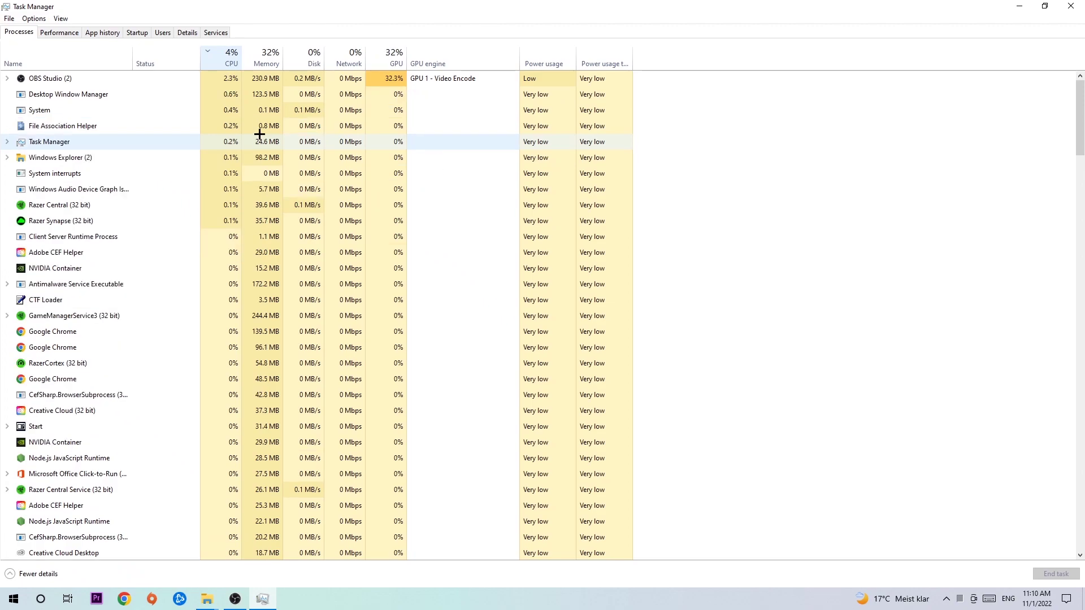
{"action": "left_click", "coordinate": [386, 58]}
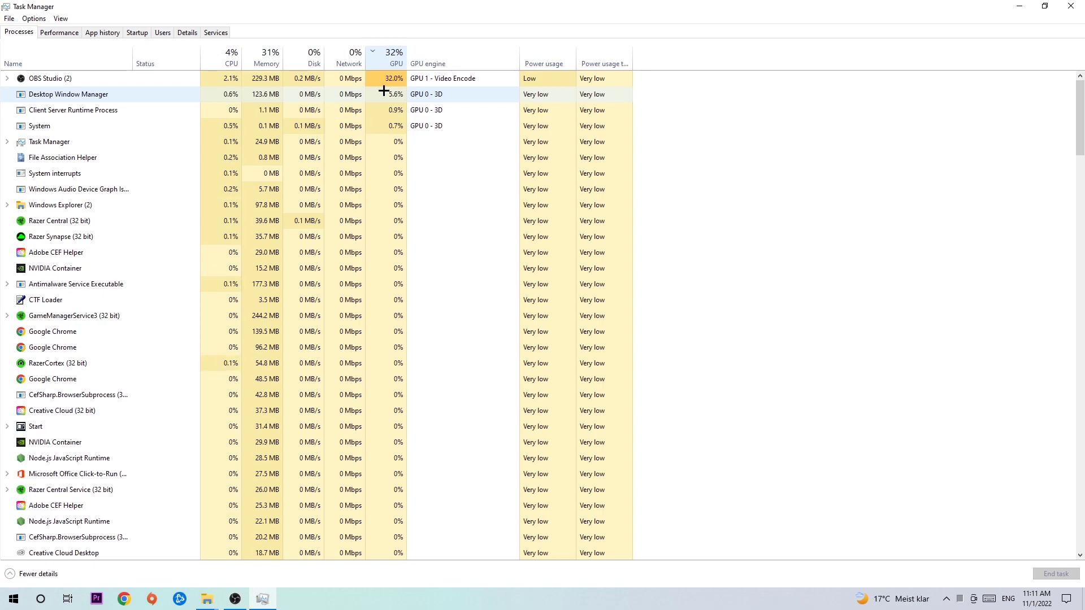
{"action": "right_click", "coordinate": [390, 79]}
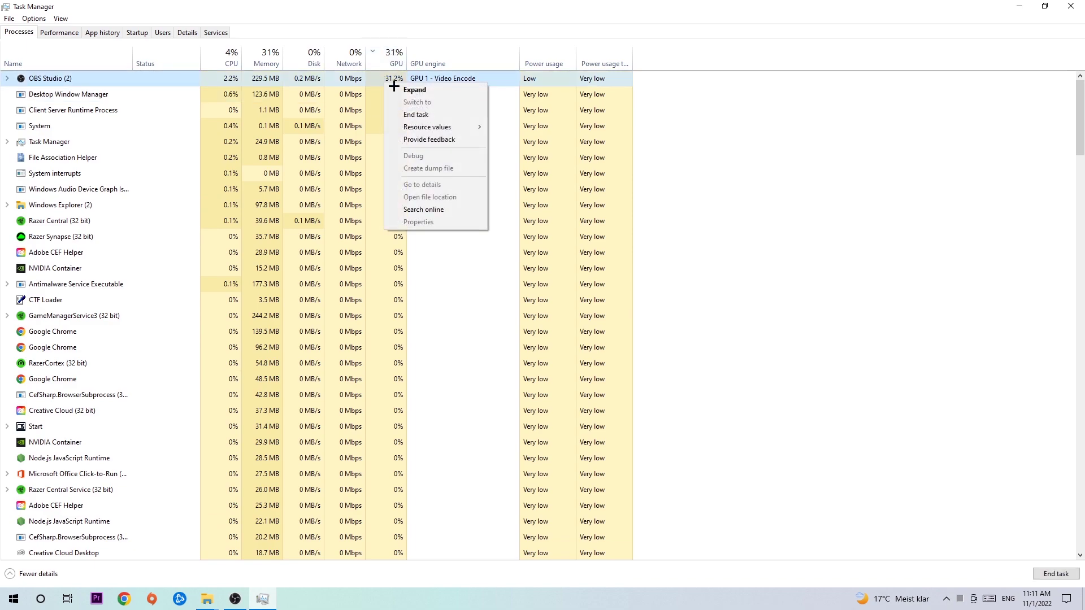
{"action": "left_click", "coordinate": [413, 7]}
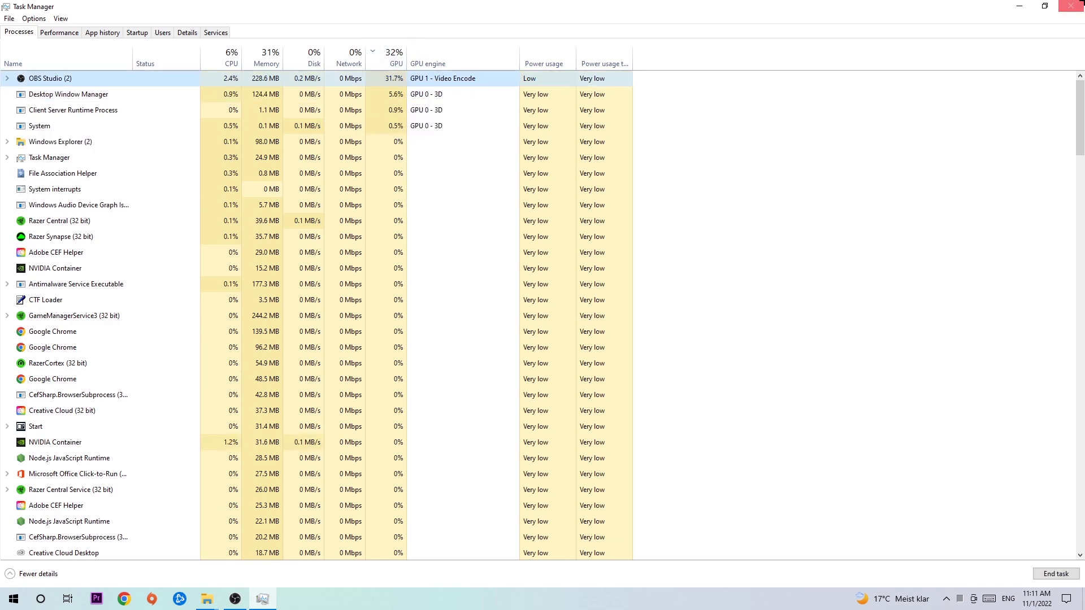
{"action": "left_click", "coordinate": [1071, 7]}
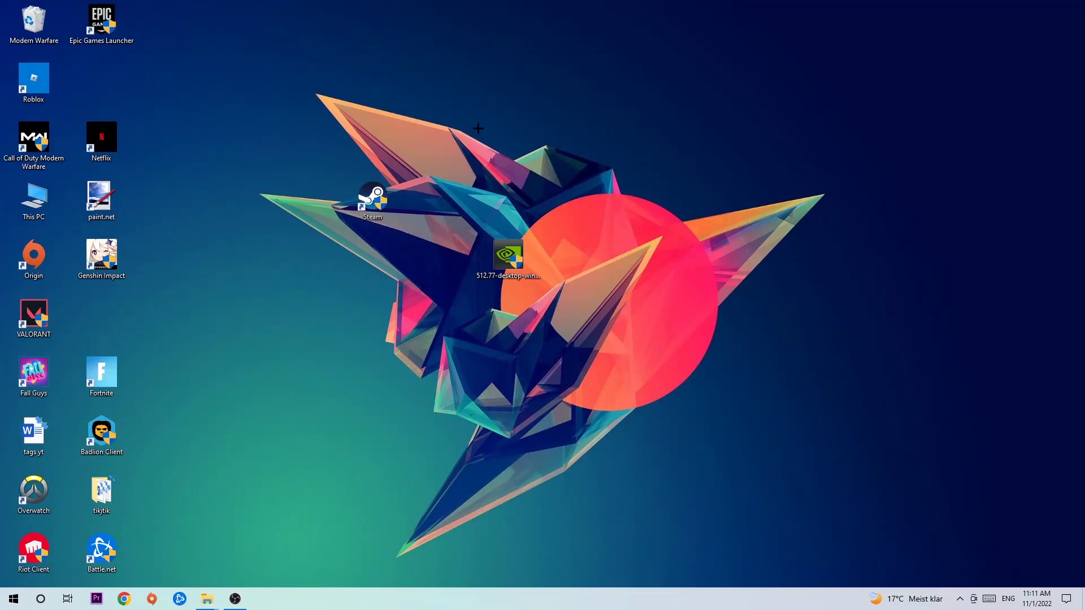
Step: Open the Gaming section of Windows Settings from the Start menu
{"action": "left_click", "coordinate": [13, 599]}
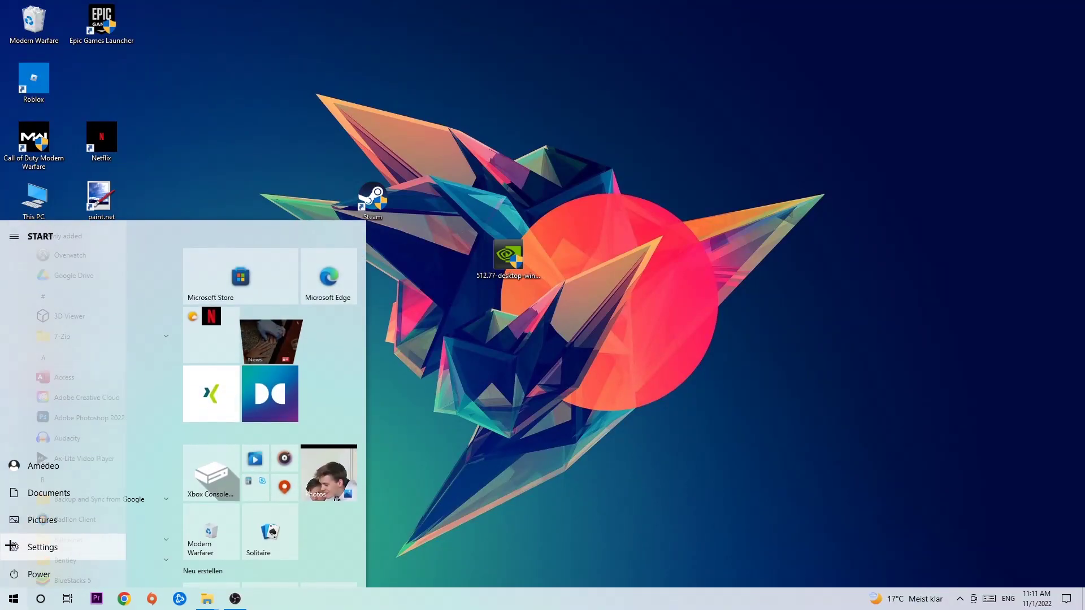
{"action": "left_click", "coordinate": [13, 545]}
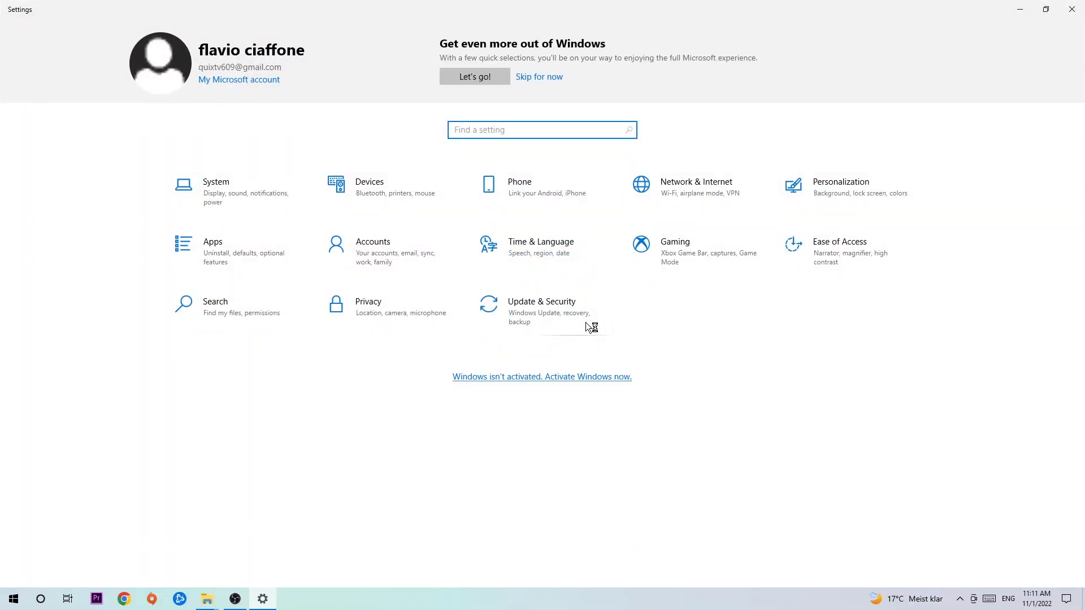
{"action": "left_click", "coordinate": [670, 248]}
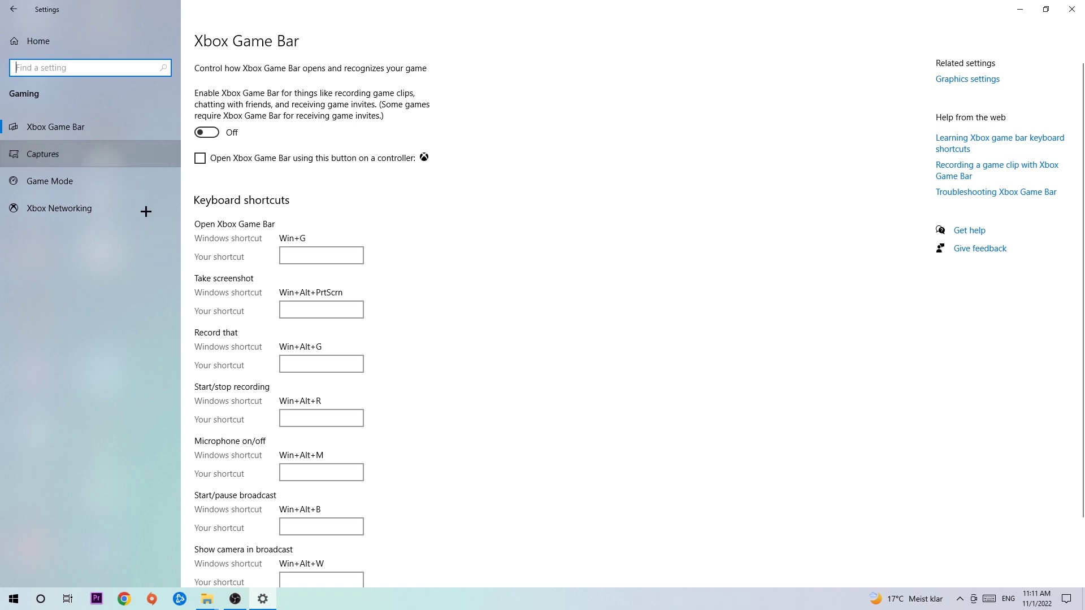
Step: Confirm background recording is off under Captures, then view the Game Mode page
{"action": "left_click", "coordinate": [93, 154]}
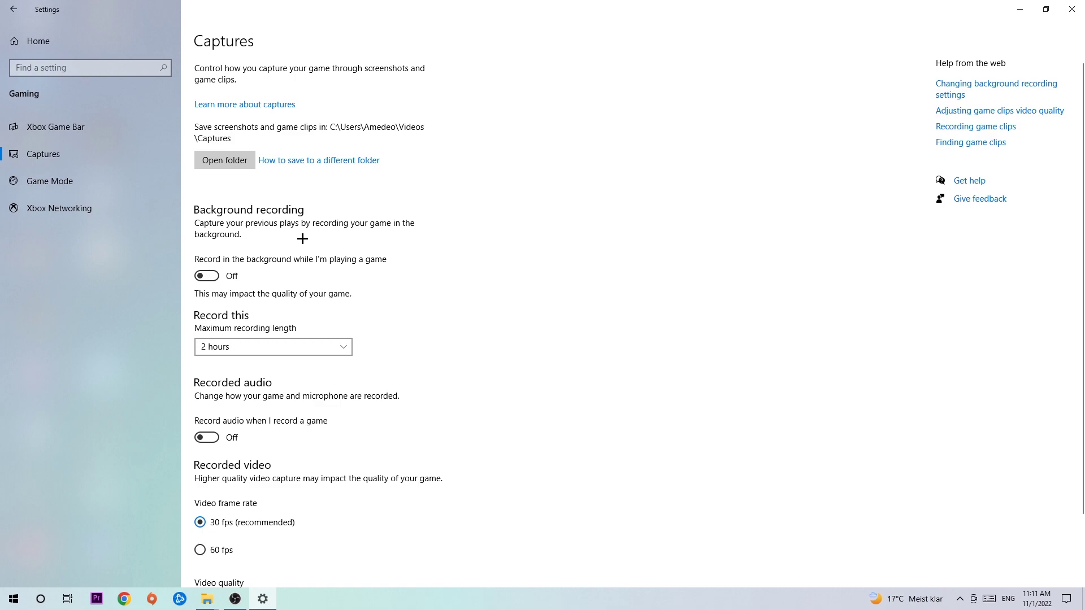
{"action": "left_click", "coordinate": [41, 195]}
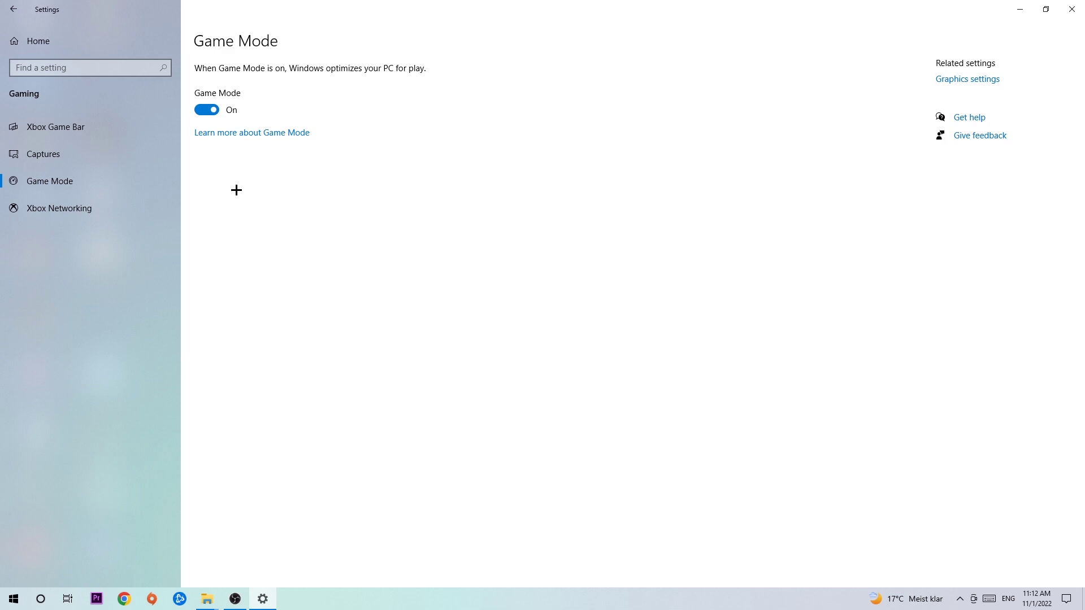
Step: Go back to the Settings home page to reach Windows Update
{"action": "left_click", "coordinate": [13, 9]}
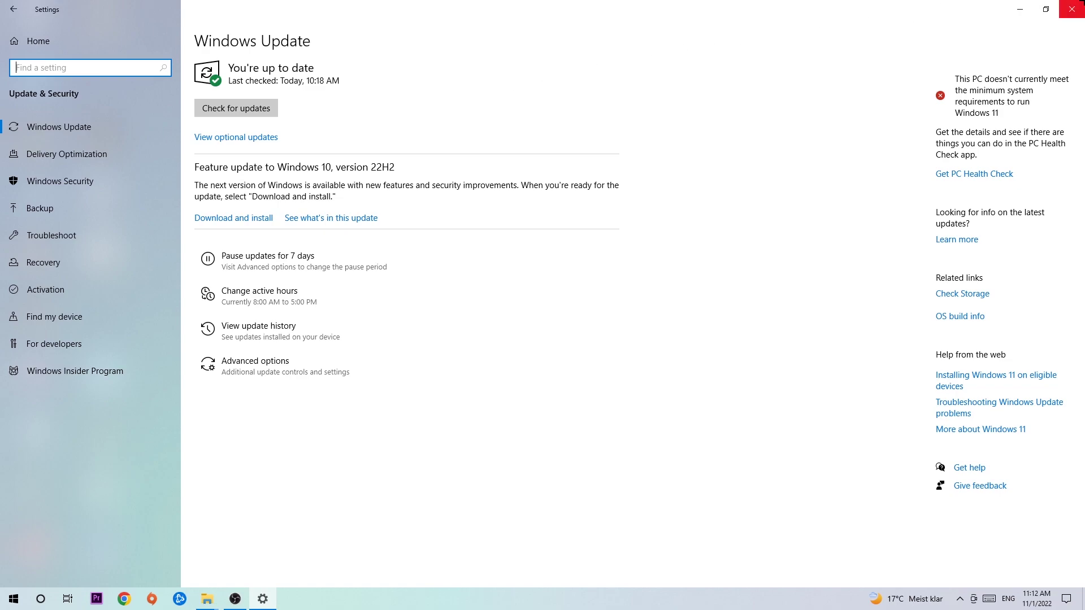
Step: Close Settings and drag the NVIDIA 512.77 installer icon lower on the desktop
{"action": "left_click", "coordinate": [1072, 9]}
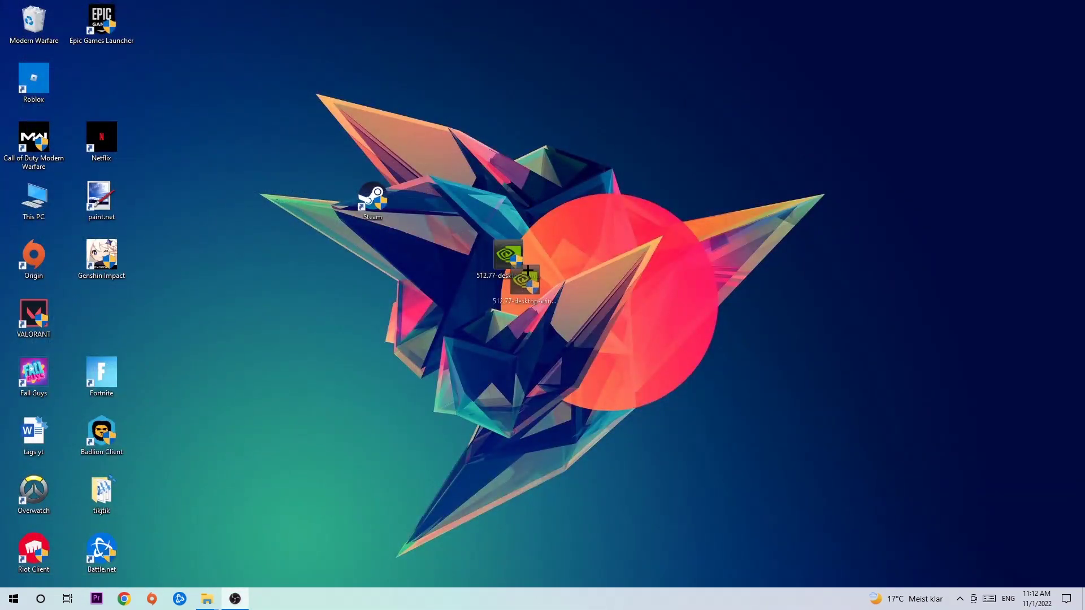
{"action": "left_click_drag", "start_coordinate": [510, 257], "coordinate": [509, 316]}
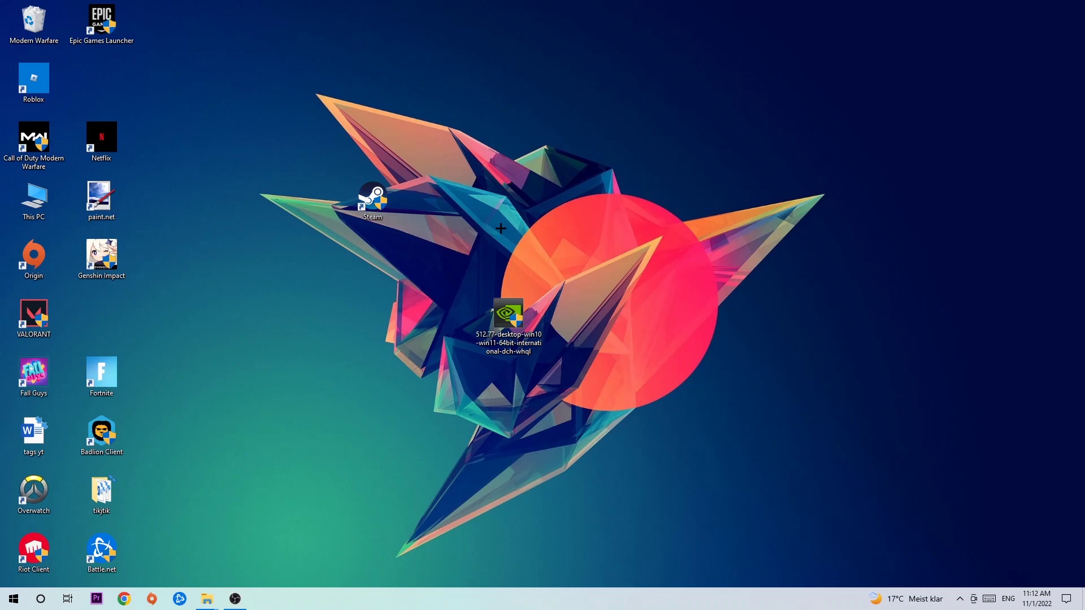